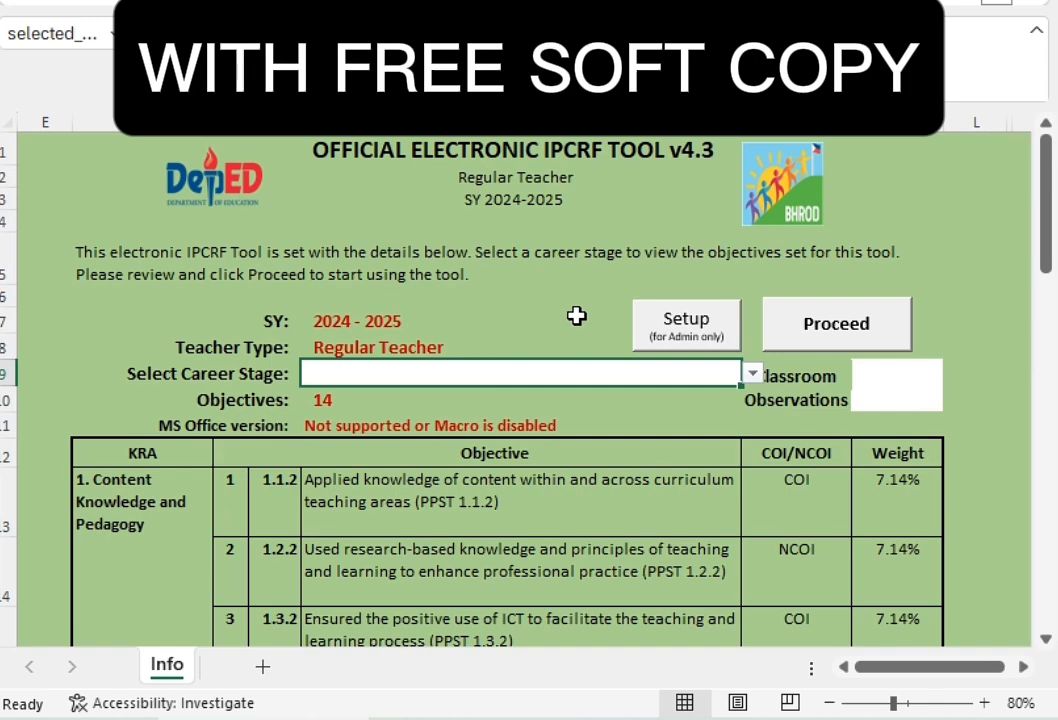
Step: Review the objectives table on the IPCRF tool's Info sheet, including the COI/NCOI classification and weight of each objective
{"action": "scroll", "coordinate": [1045, 641], "scroll_direction": "down", "scroll_amount": 4}
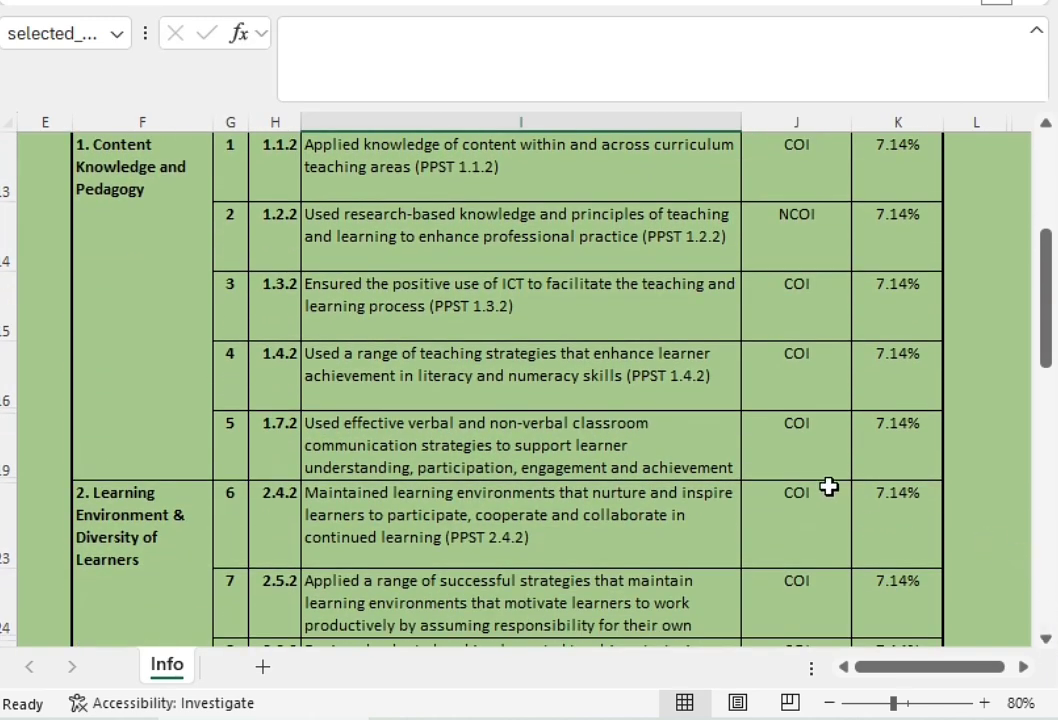
{"action": "scroll", "coordinate": [829, 486], "scroll_direction": "down", "scroll_amount": 8}
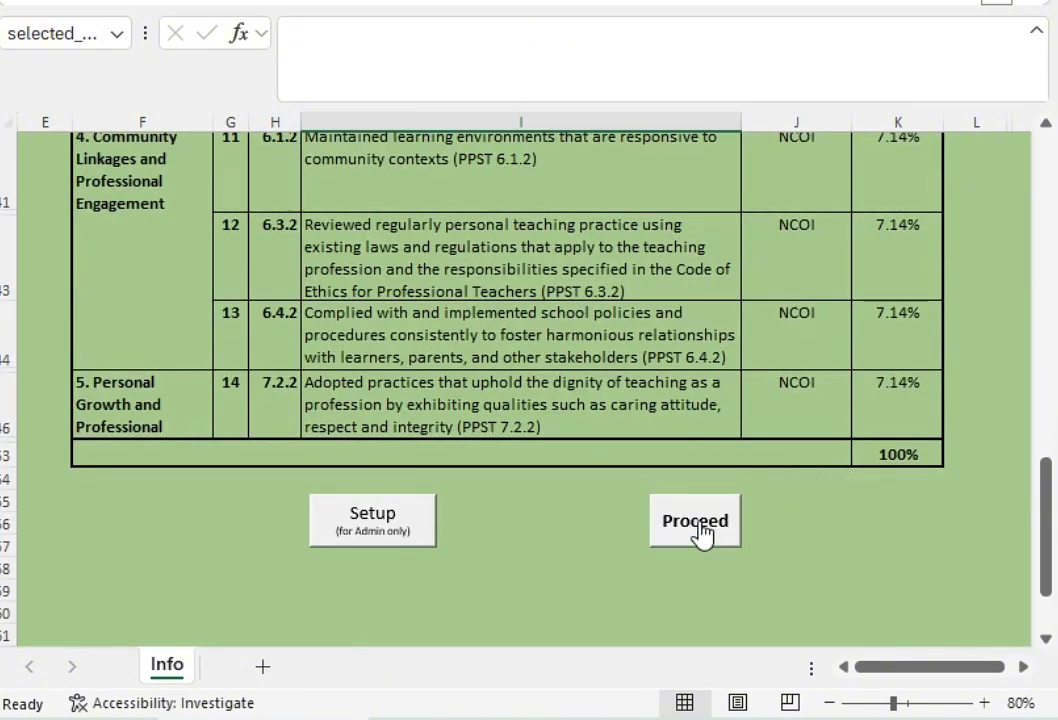
{"action": "scroll", "coordinate": [829, 488], "scroll_direction": "up", "scroll_amount": 3}
{"action": "scroll", "coordinate": [829, 488], "scroll_direction": "up", "scroll_amount": 10}
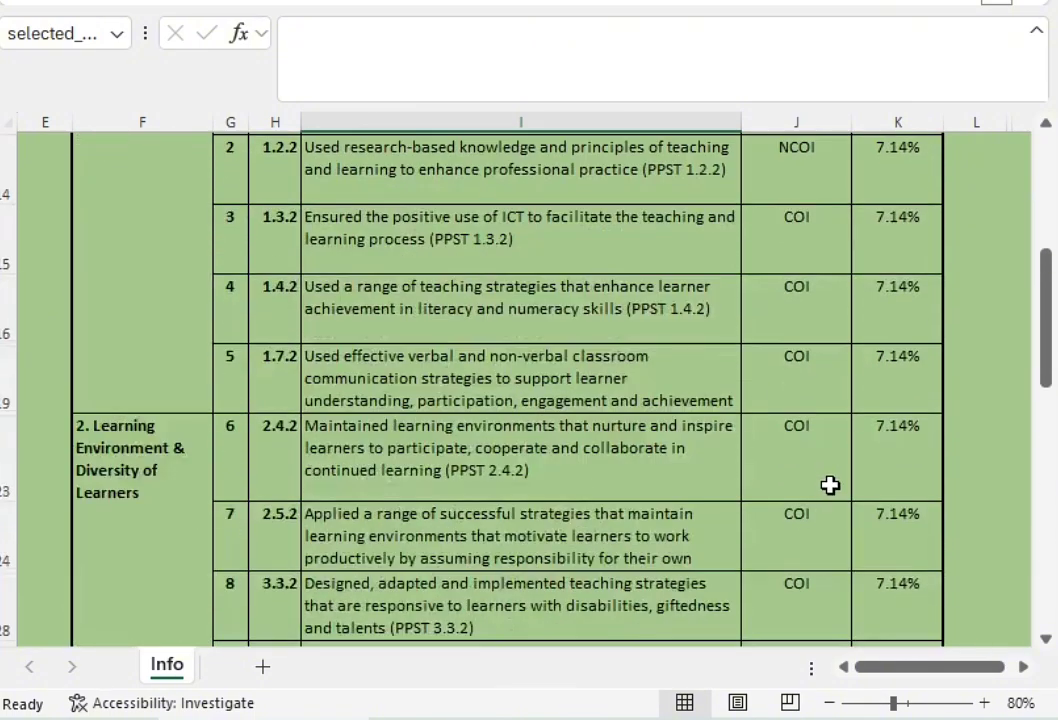
{"action": "scroll", "coordinate": [829, 484], "scroll_direction": "up", "scroll_amount": 1}
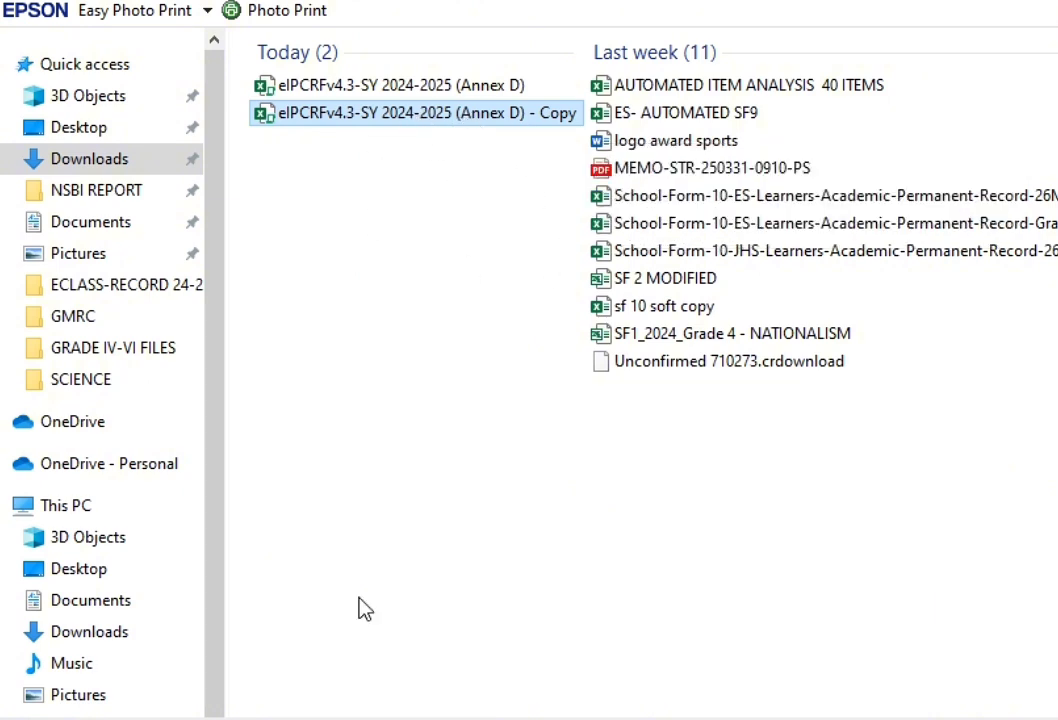
{"action": "mouse_move", "coordinate": [262, 719]}
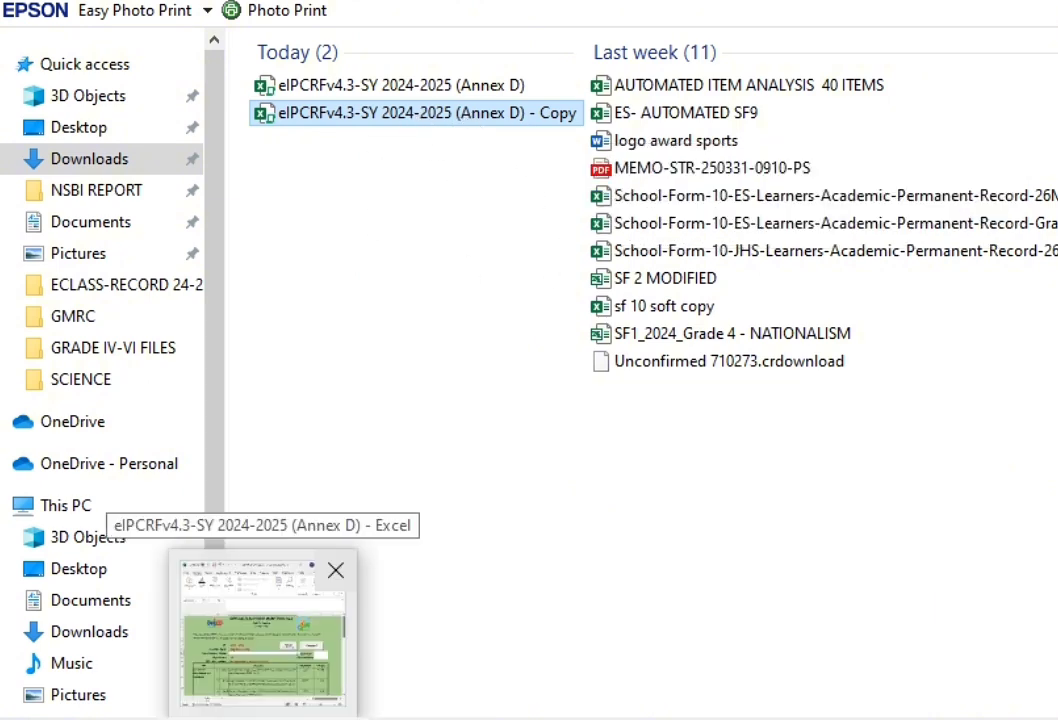
{"action": "left_click", "coordinate": [262, 630]}
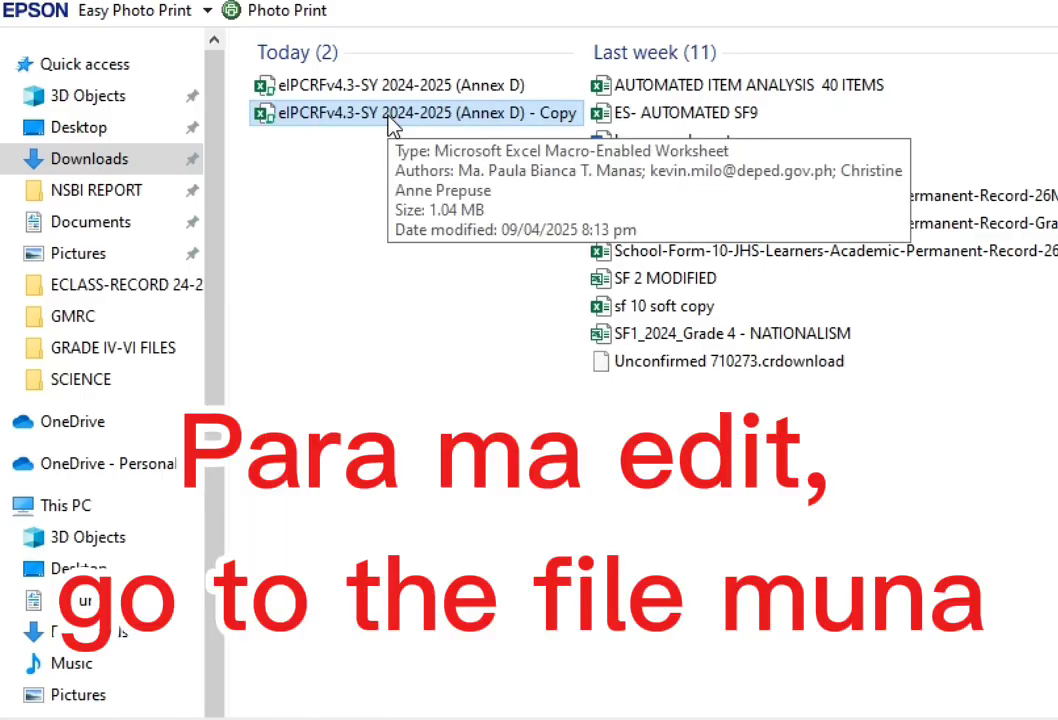
Step: Unblock the file "eIPCRFv4.3-SY 2024-2025 (Annex D) - Copy" in its file properties and apply the change
{"action": "right_click", "coordinate": [320, 117]}
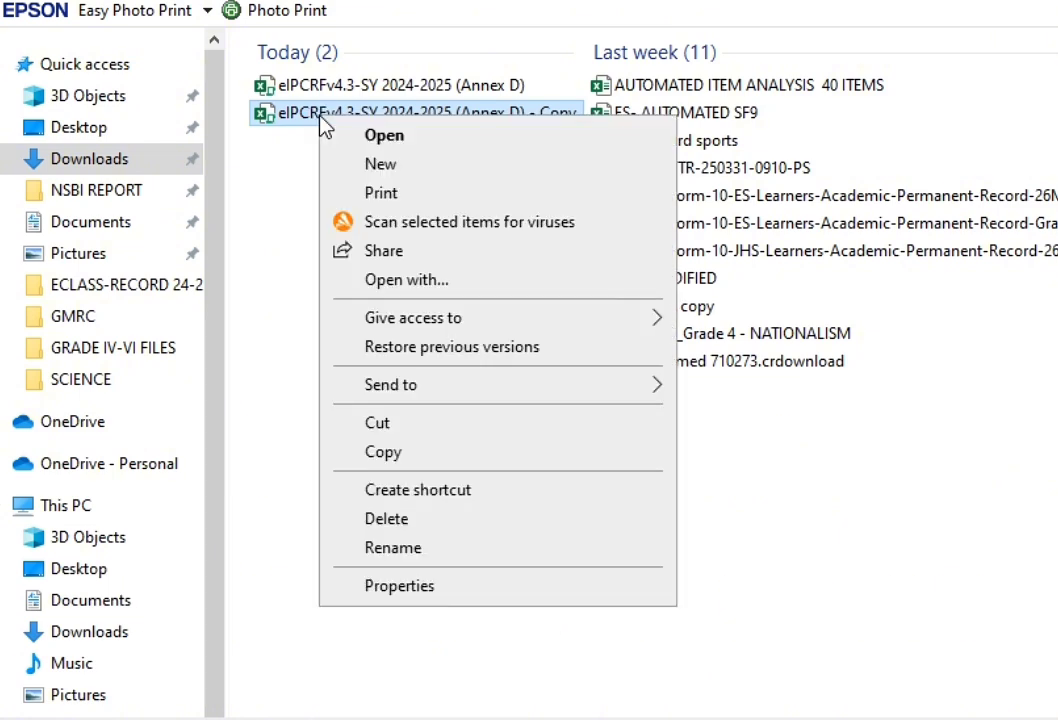
{"action": "left_click", "coordinate": [417, 596]}
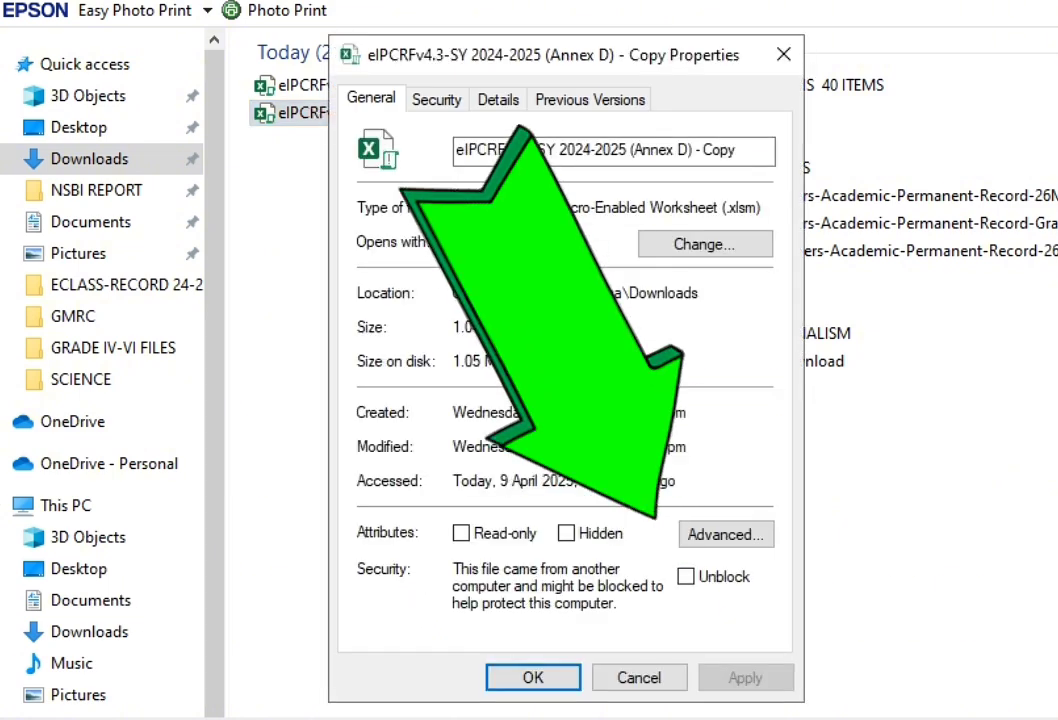
{"action": "left_click", "coordinate": [685, 578]}
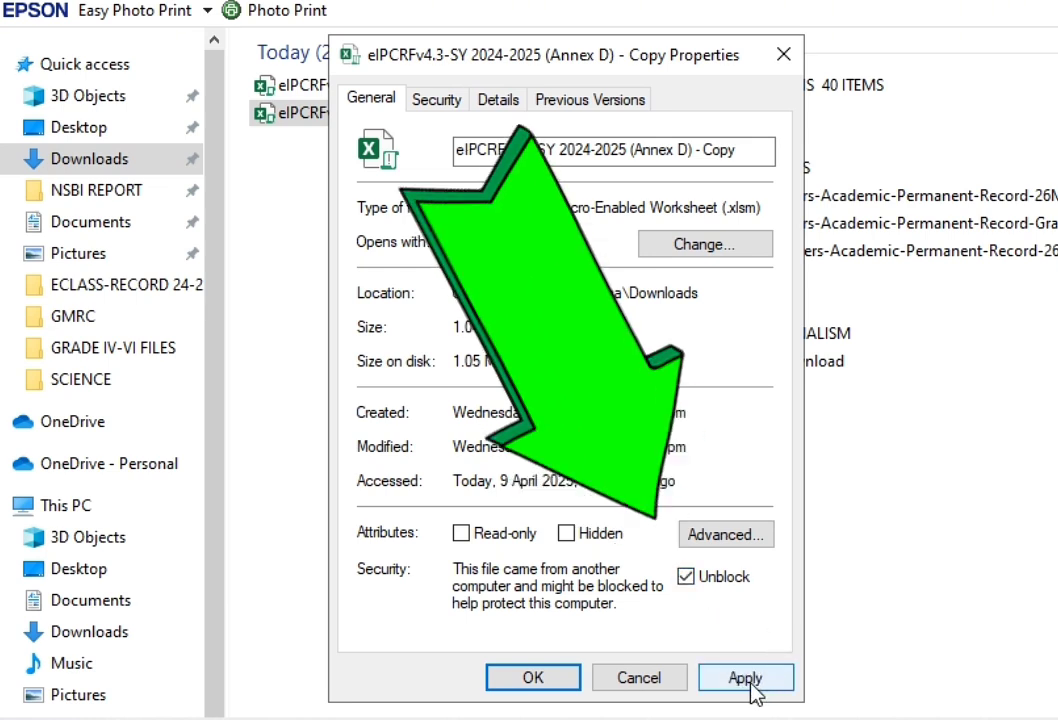
{"action": "left_click", "coordinate": [751, 688]}
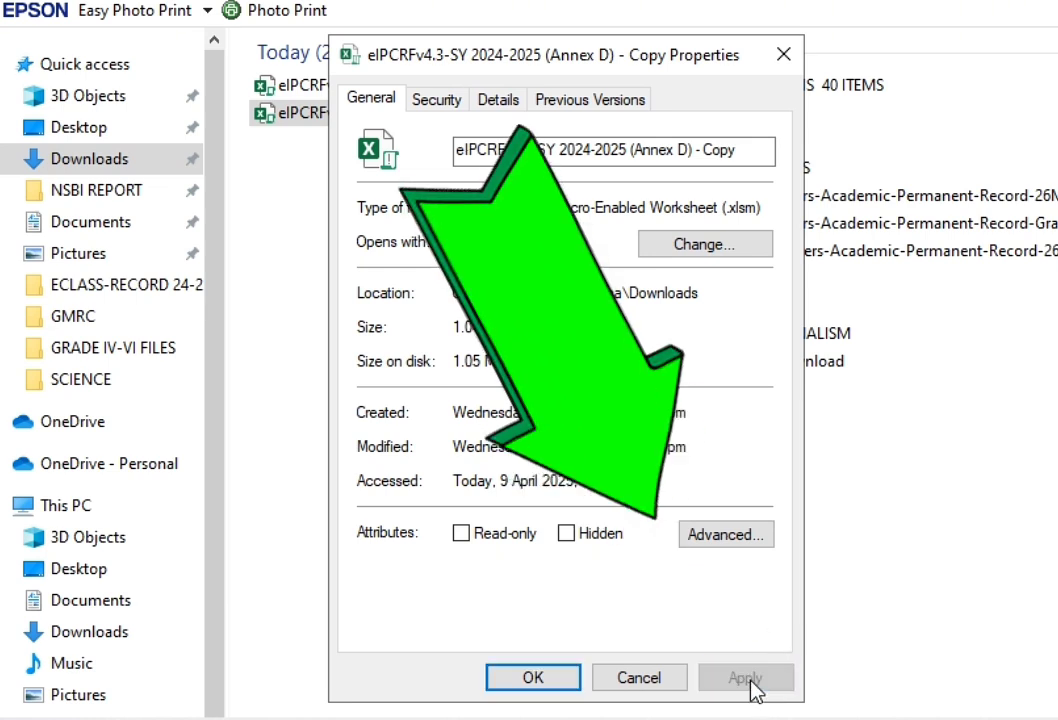
{"action": "left_click", "coordinate": [540, 683]}
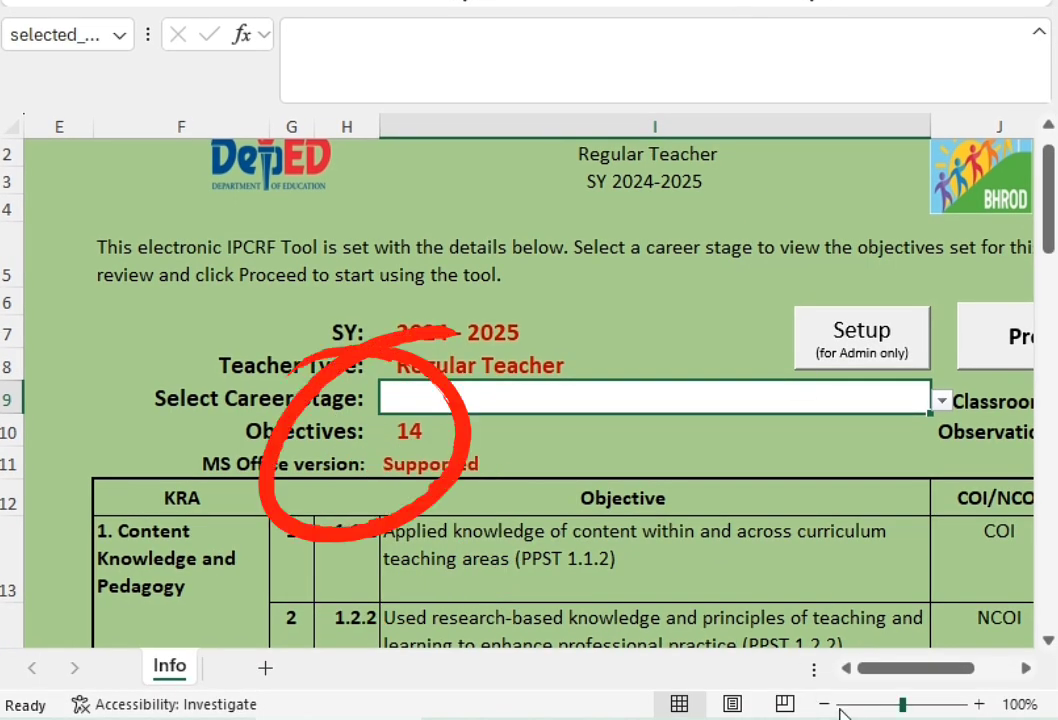
Step: Set the career stage on the Info sheet to Proficient
{"action": "left_click", "coordinate": [825, 704]}
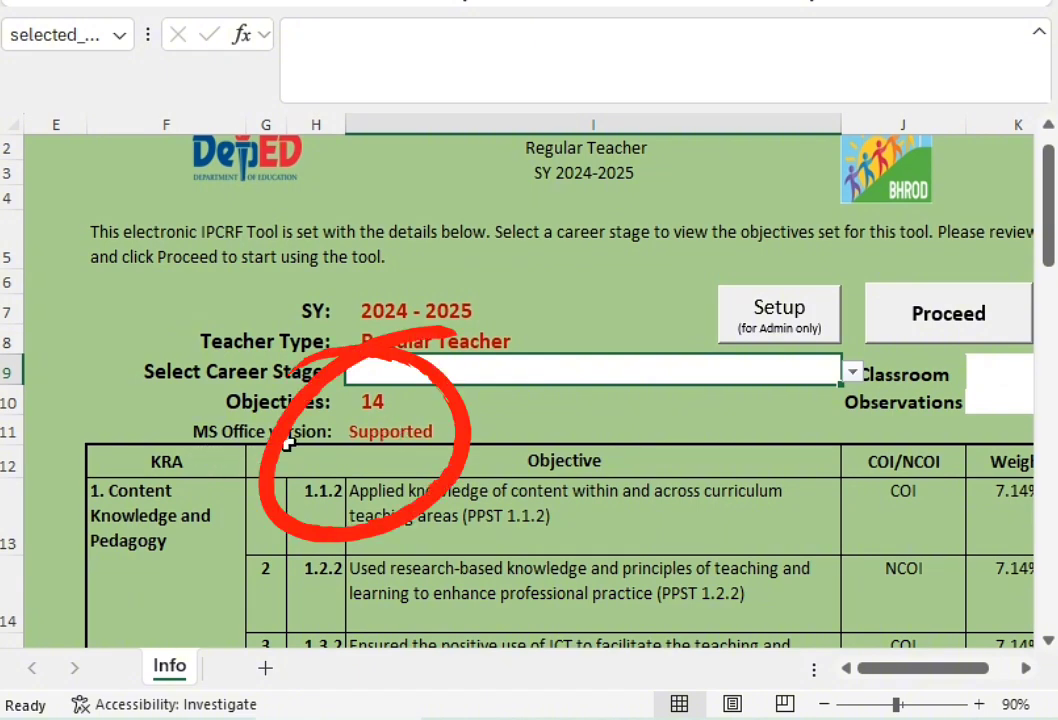
{"action": "left_click", "coordinate": [825, 704]}
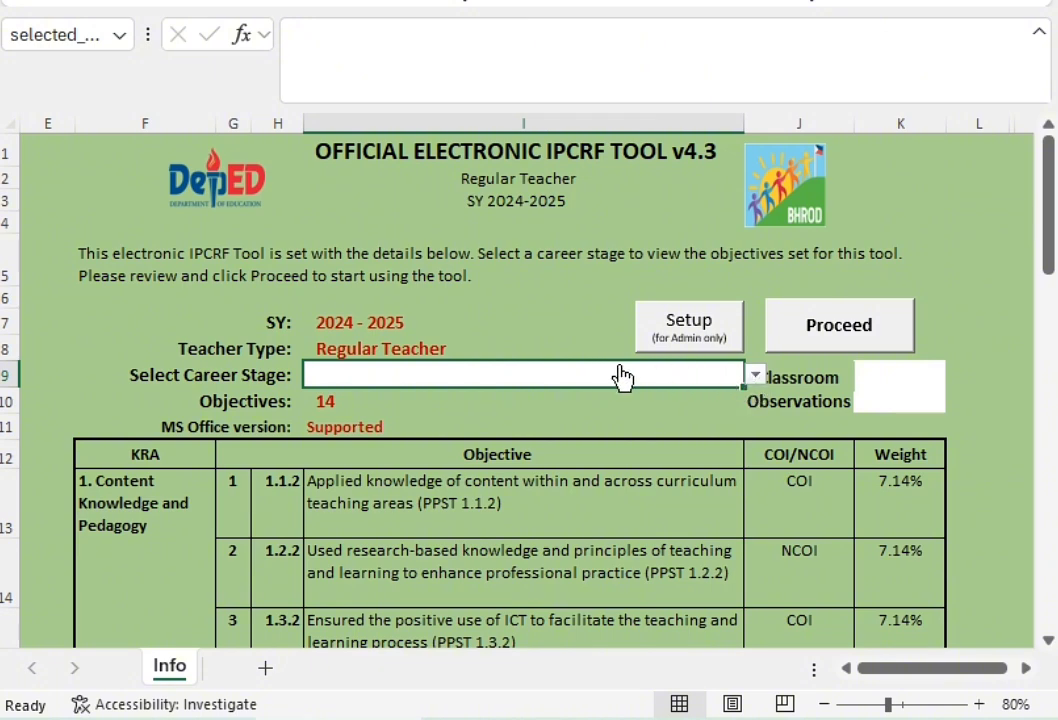
{"action": "left_click", "coordinate": [757, 377]}
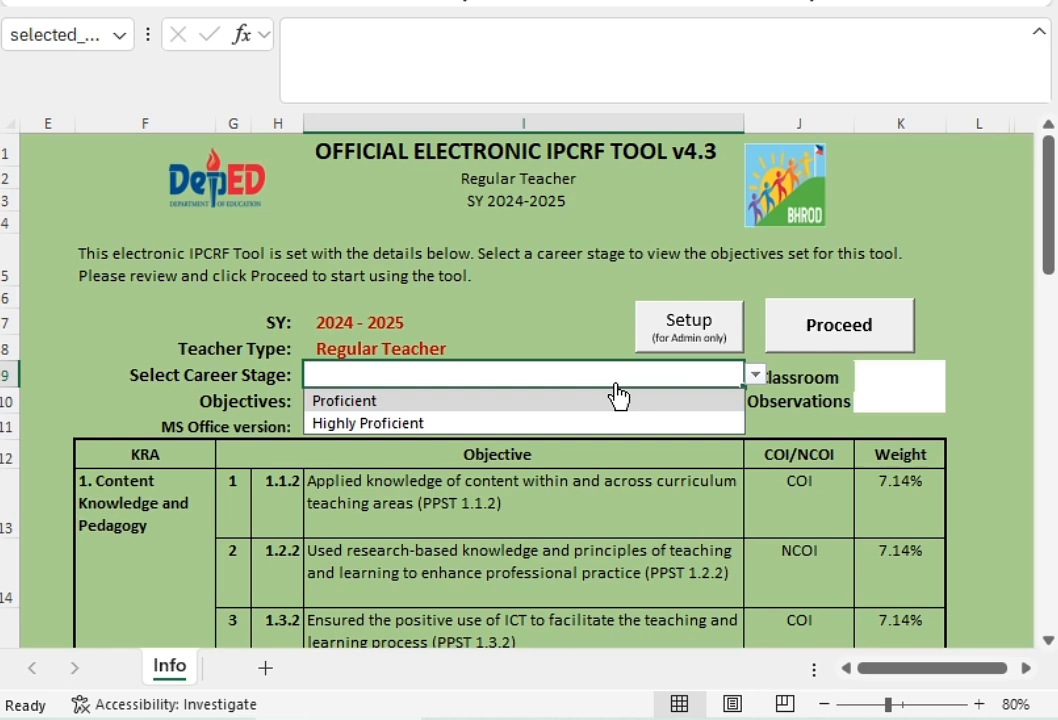
{"action": "left_click", "coordinate": [398, 404]}
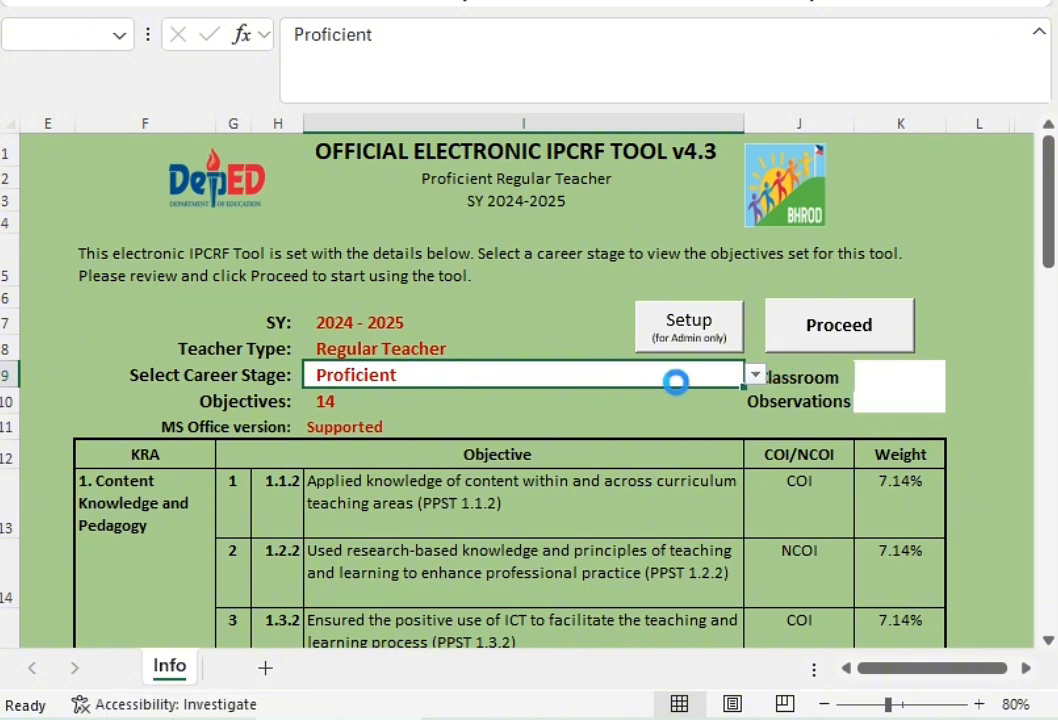
Step: Set the career stage on the Info sheet to Highly Proficient
{"action": "scroll", "coordinate": [673, 378], "scroll_direction": "down", "scroll_amount": 3}
{"action": "scroll", "coordinate": [777, 364], "scroll_direction": "up", "scroll_amount": 2}
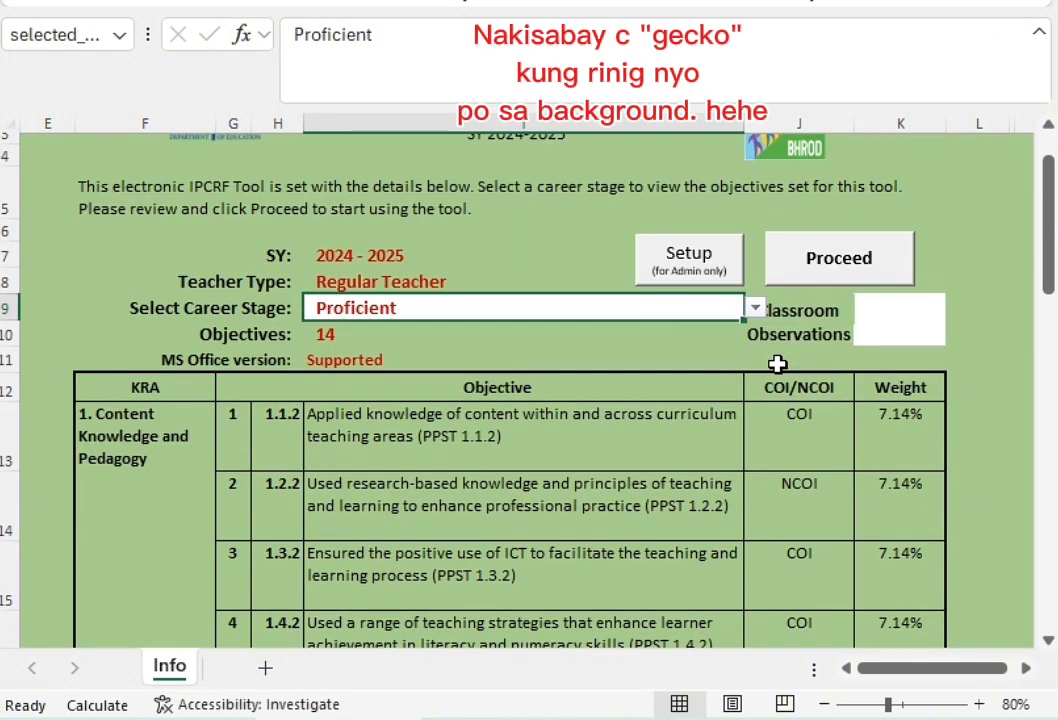
{"action": "left_click", "coordinate": [757, 309]}
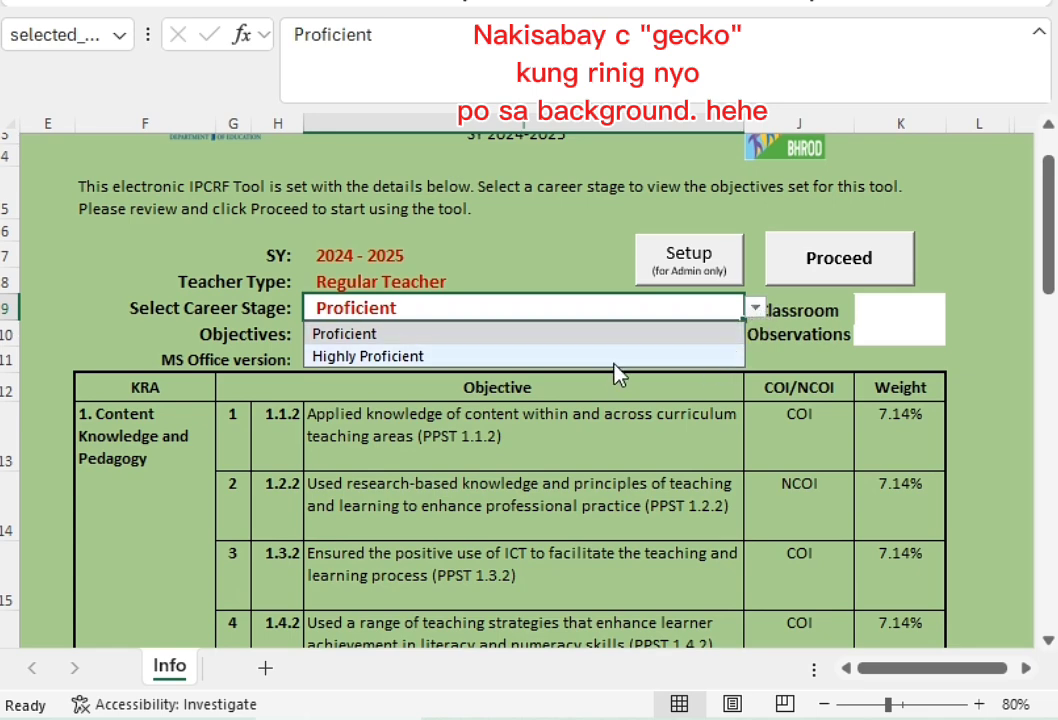
{"action": "left_click", "coordinate": [614, 362]}
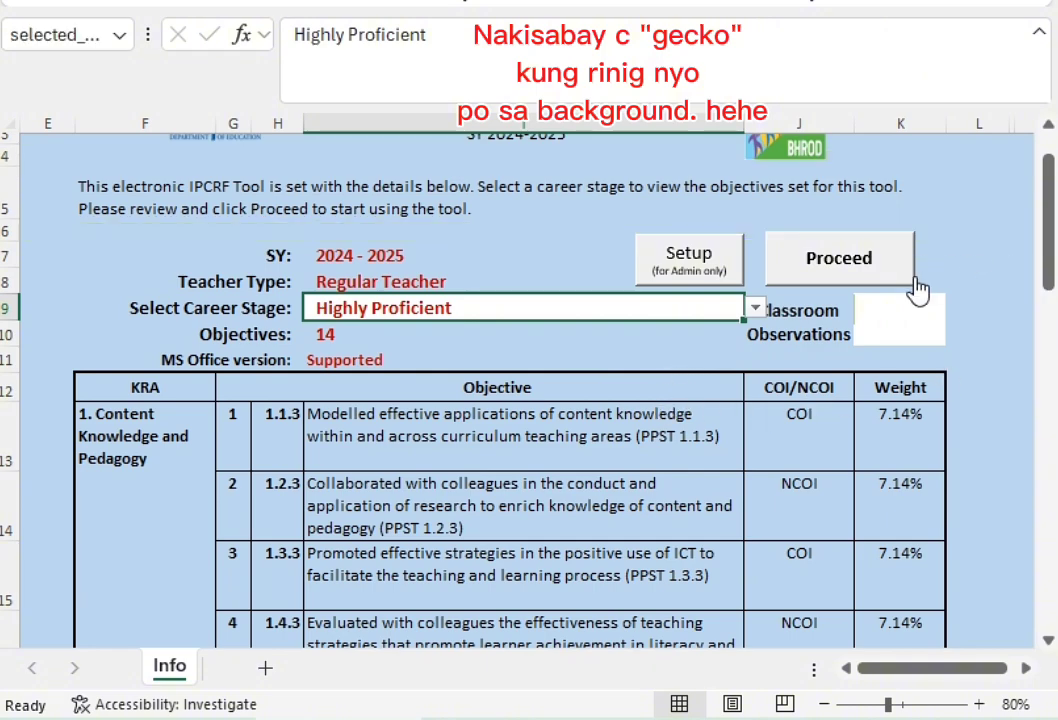
Step: Proceed from the Info sheet with the Highly Proficient objectives and agree to the privacy notice
{"action": "scroll", "coordinate": [860, 270], "scroll_direction": "up", "scroll_amount": 1}
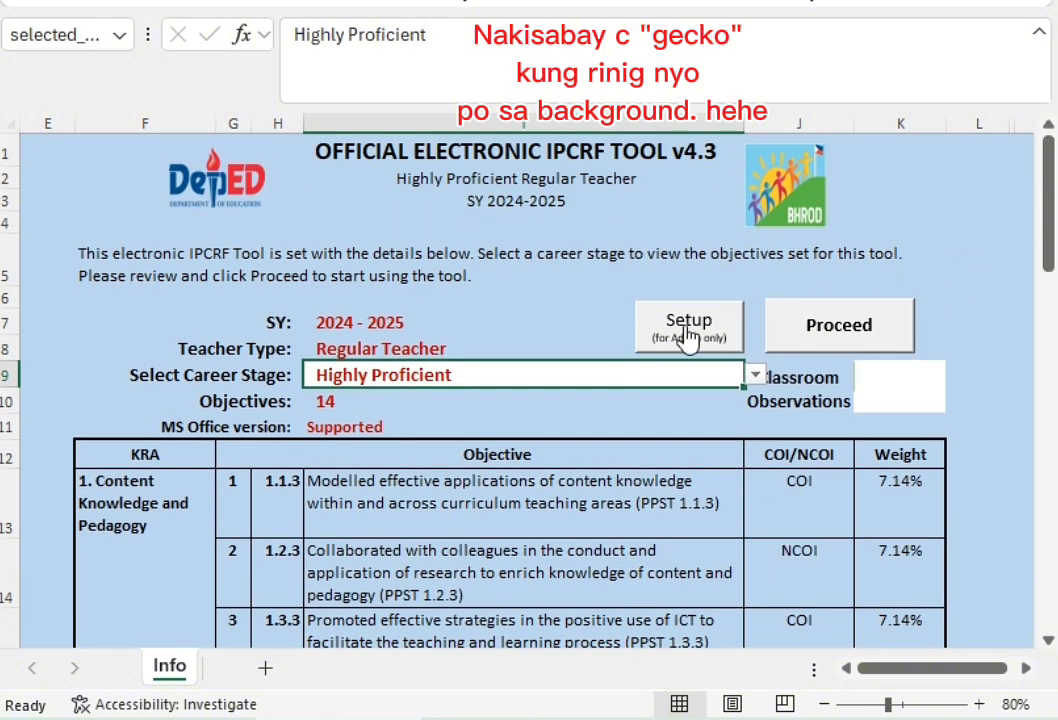
{"action": "scroll", "coordinate": [648, 453], "scroll_direction": "down", "scroll_amount": 15}
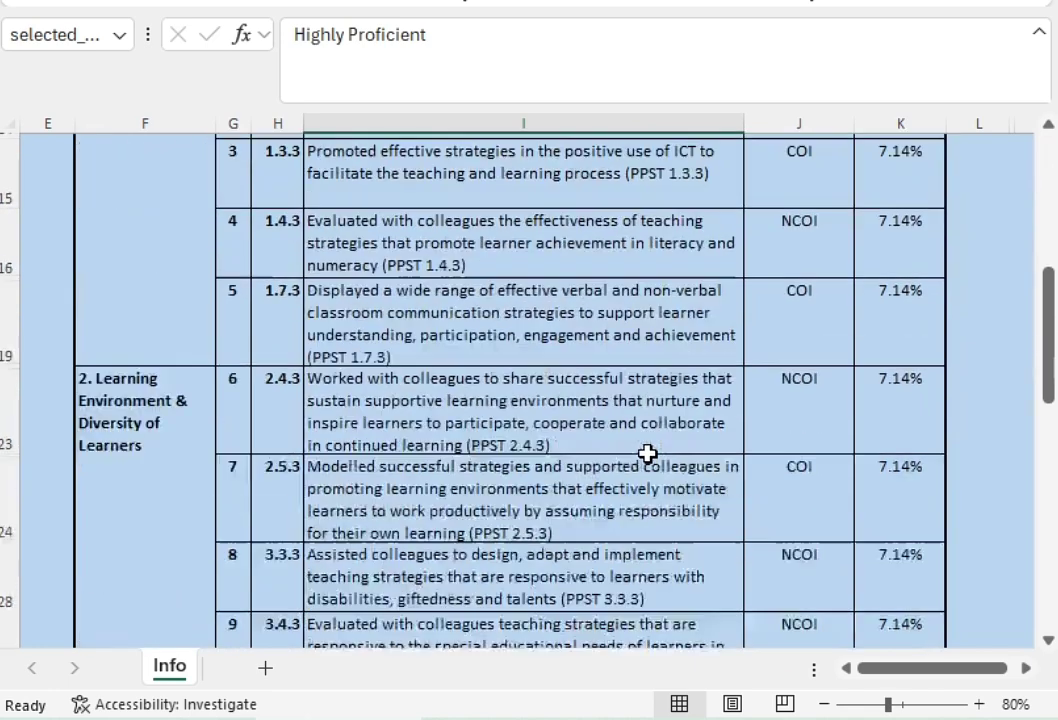
{"action": "scroll", "coordinate": [648, 461], "scroll_direction": "up", "scroll_amount": 1}
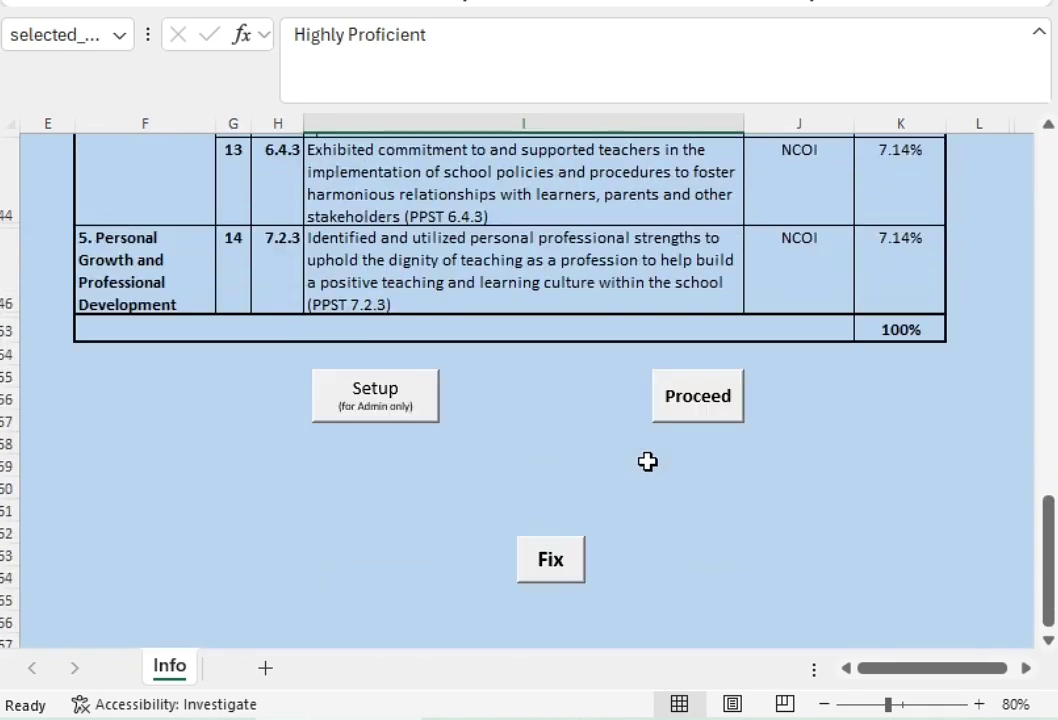
{"action": "left_click", "coordinate": [714, 396]}
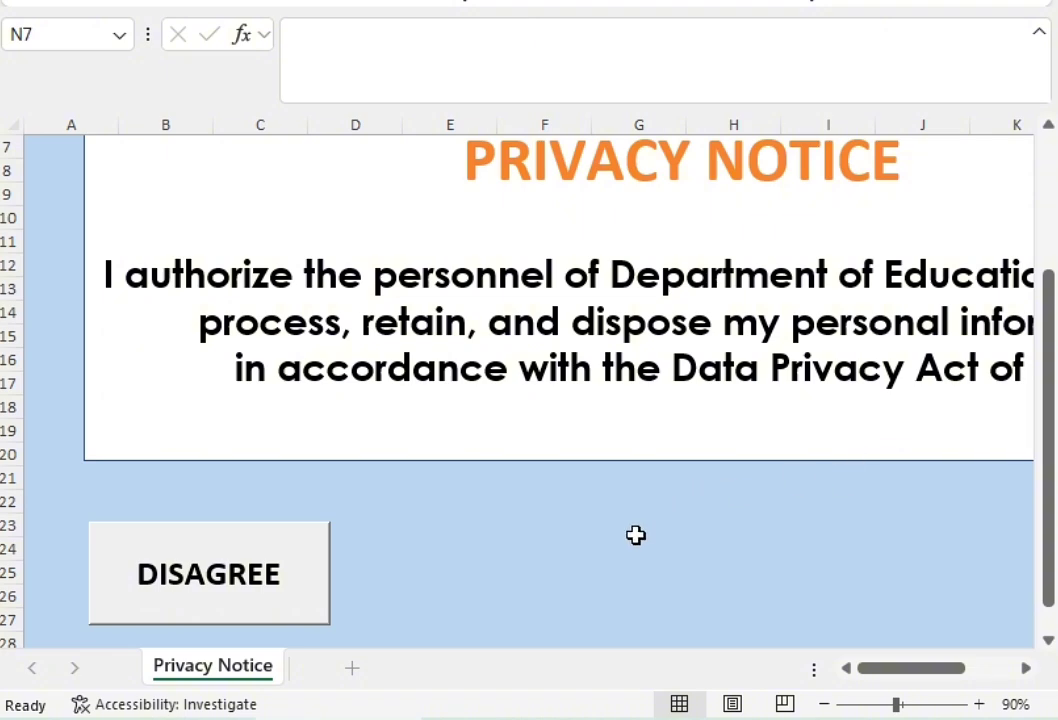
{"action": "left_click", "coordinate": [823, 704]}
{"action": "left_click", "coordinate": [823, 704]}
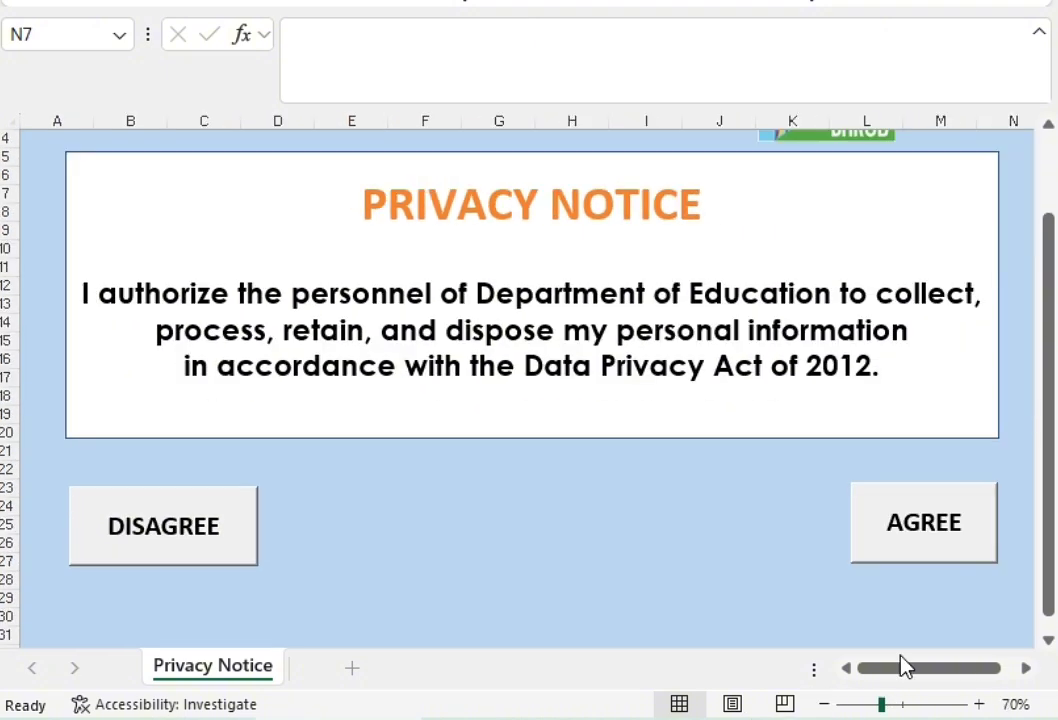
{"action": "left_click", "coordinate": [914, 530]}
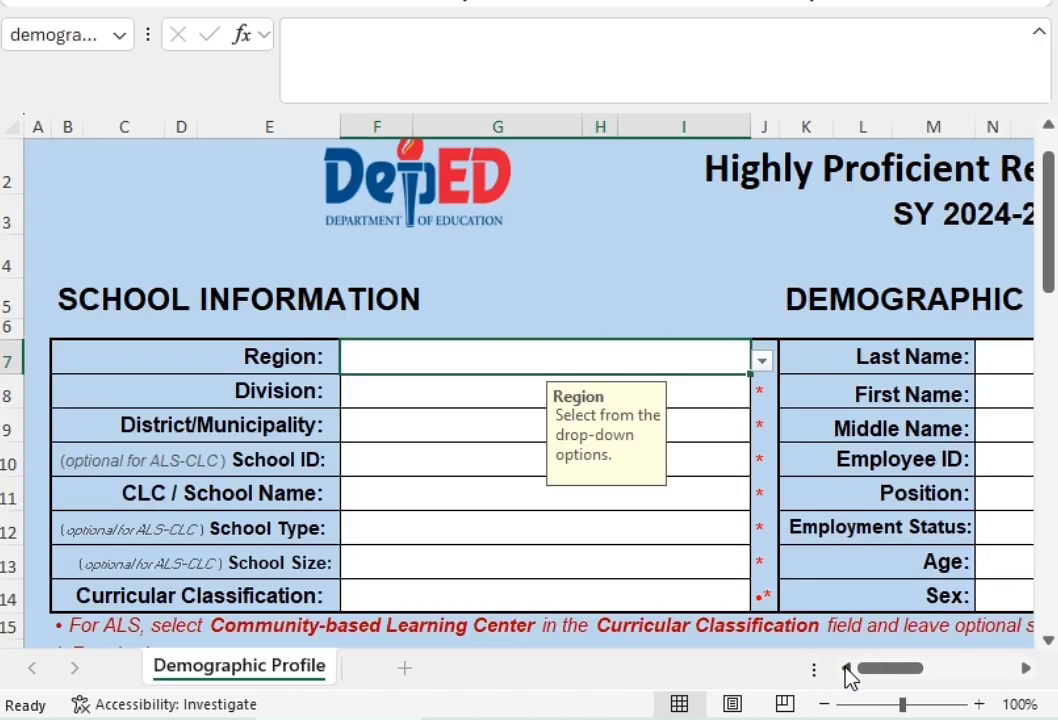
Step: Examine the Demographic Profile form's school information, demographic fields and areas of specialization
{"action": "left_click", "coordinate": [824, 704]}
{"action": "left_click", "coordinate": [824, 704]}
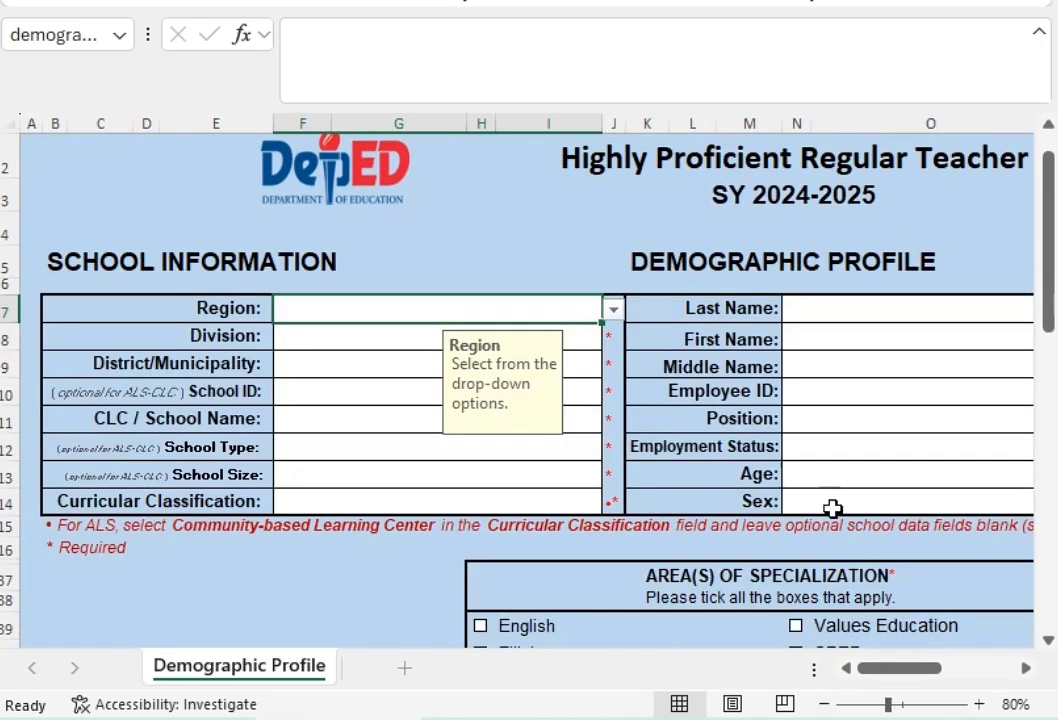
{"action": "scroll", "coordinate": [840, 515], "scroll_direction": "down", "scroll_amount": 1}
{"action": "left_click", "coordinate": [824, 704]}
{"action": "left_click", "coordinate": [824, 704]}
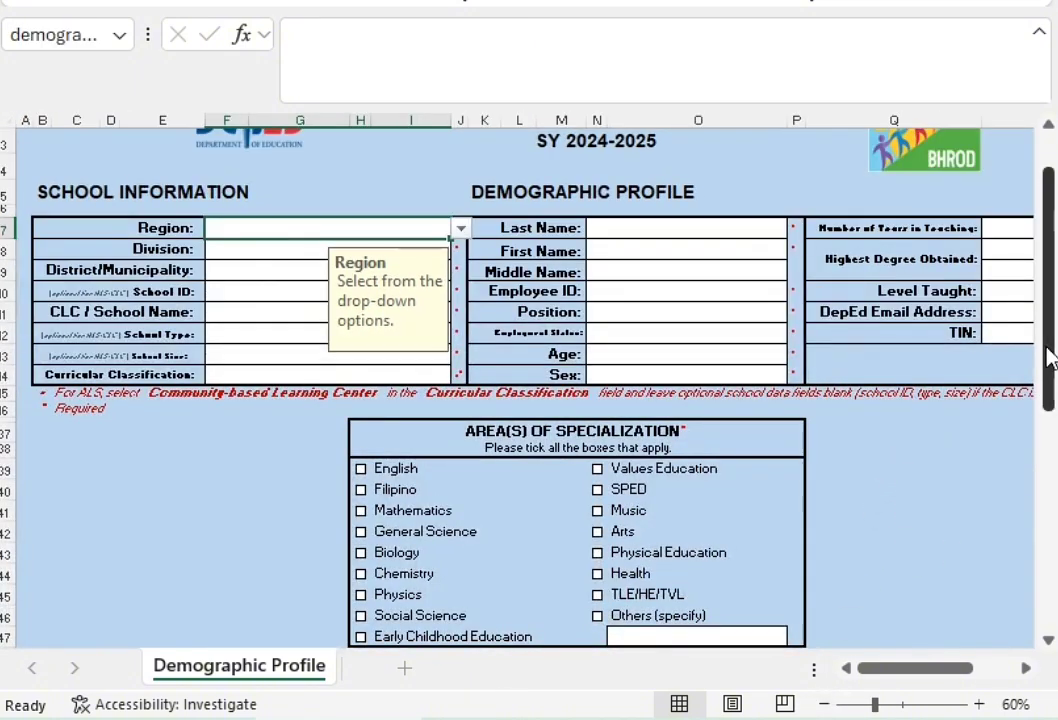
{"action": "left_click_drag", "start_coordinate": [1048, 376], "coordinate": [1050, 449]}
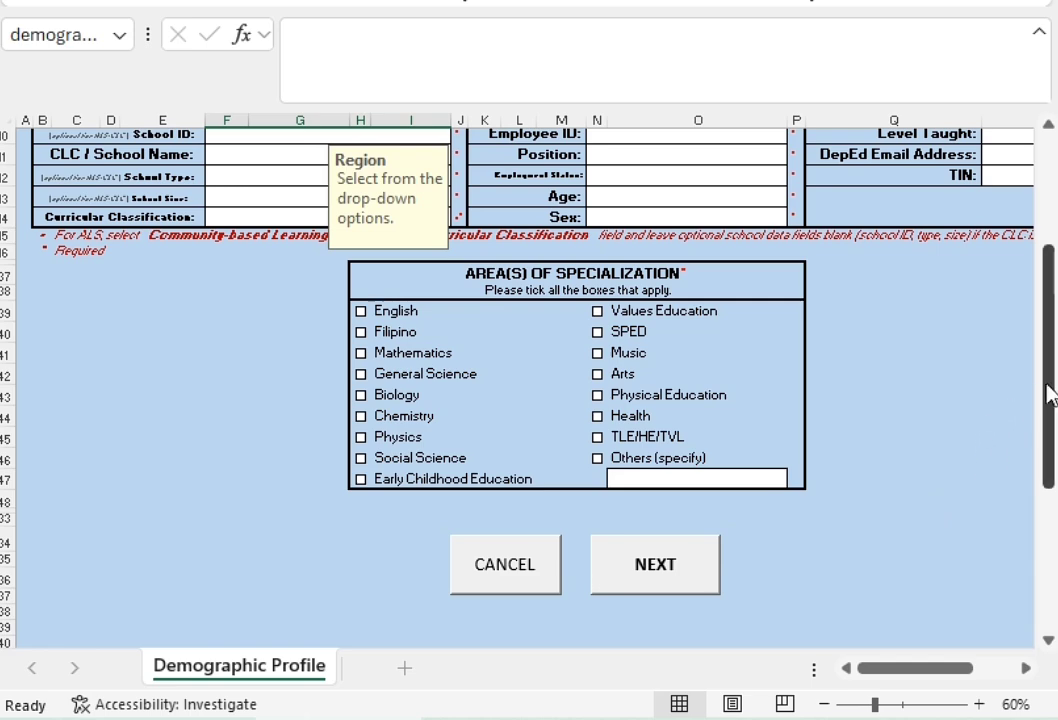
{"action": "left_click_drag", "start_coordinate": [1048, 394], "coordinate": [1050, 243]}
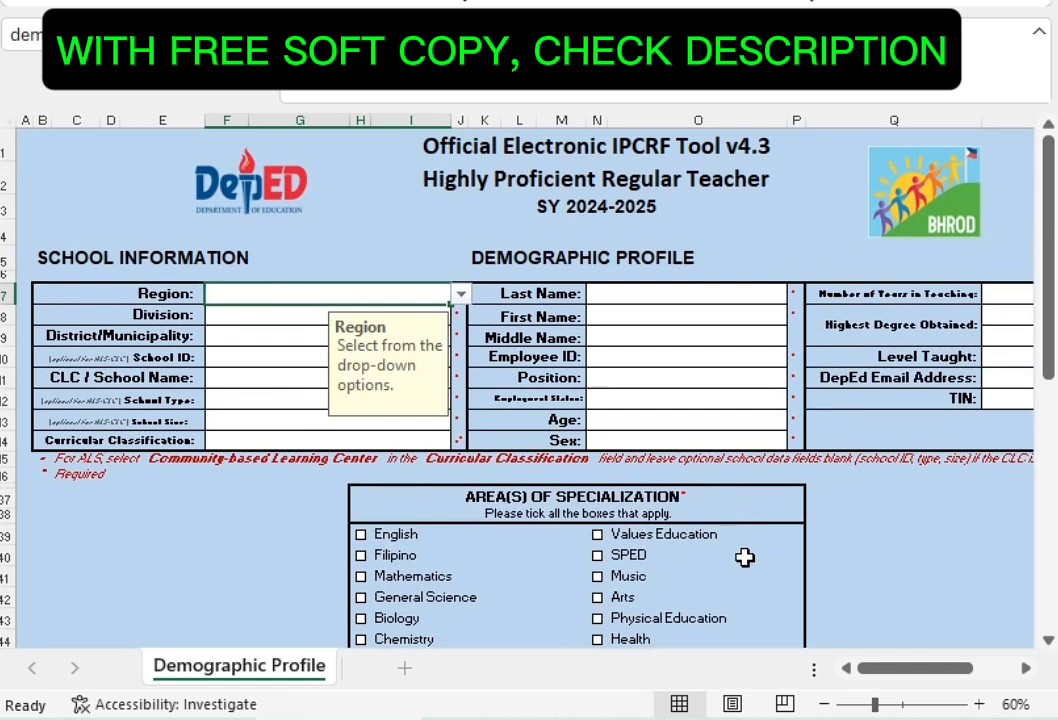